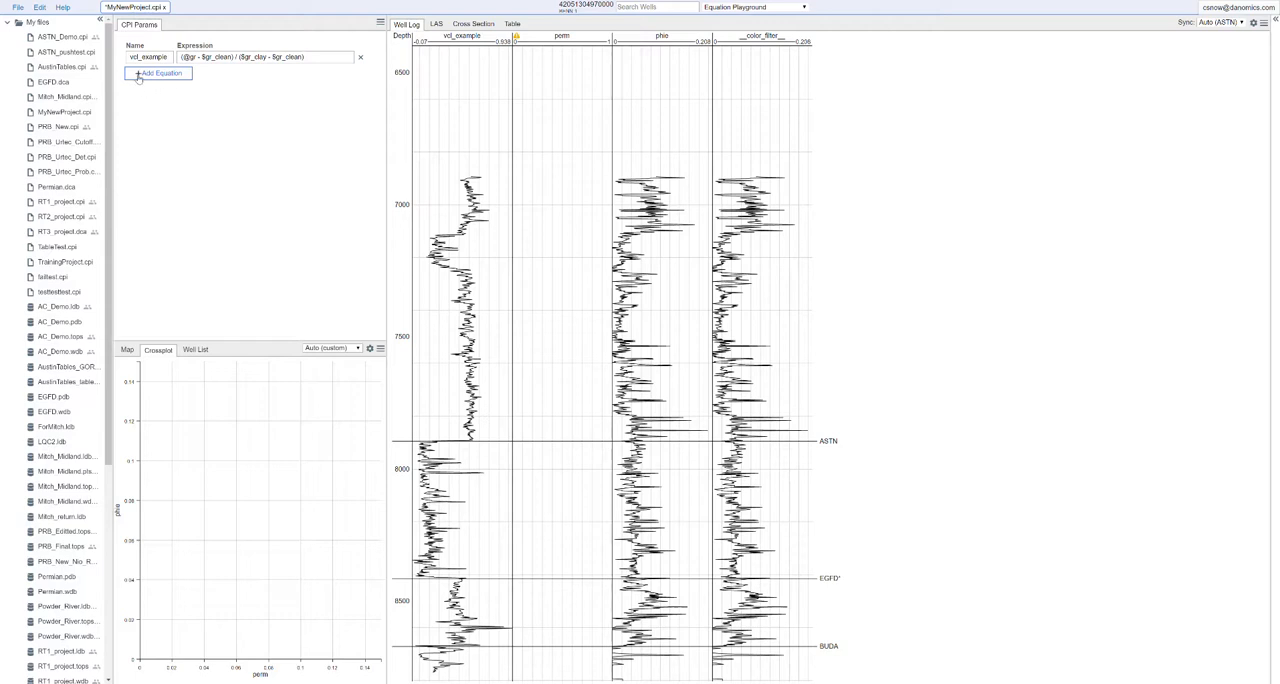
Add four blank equation rows below vcl_example and delete three of them
left_click(139, 76)
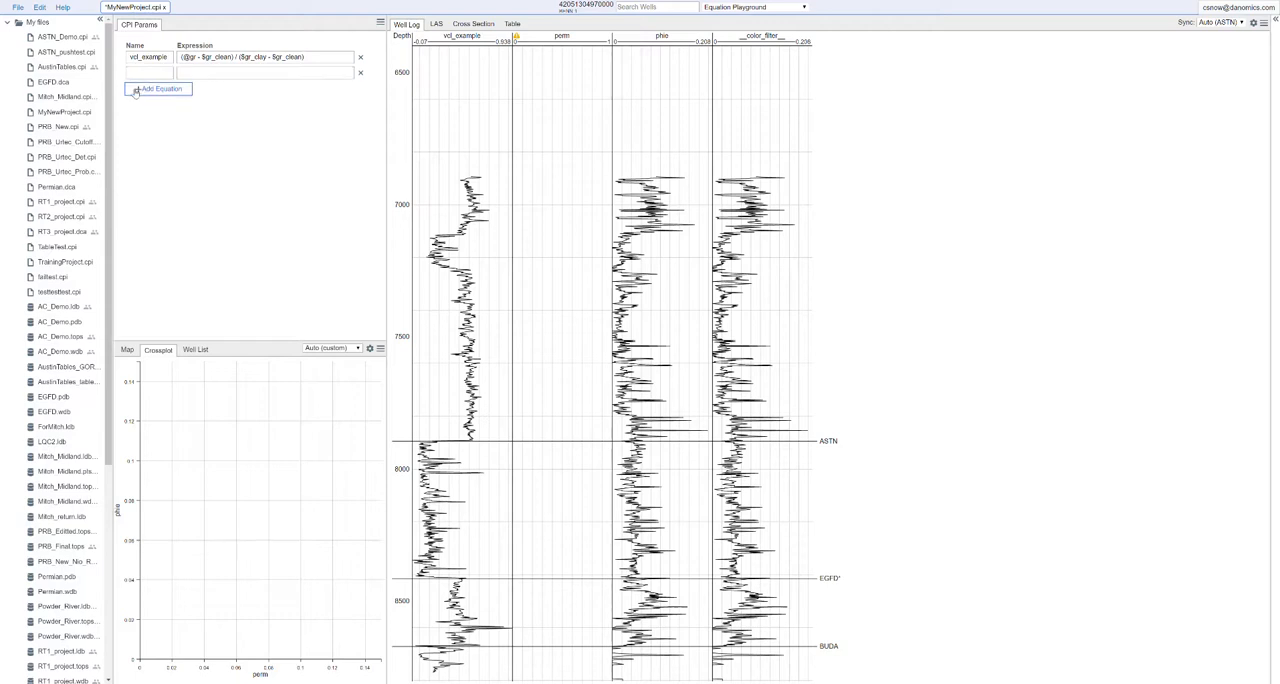
left_click(137, 90)
left_click(138, 106)
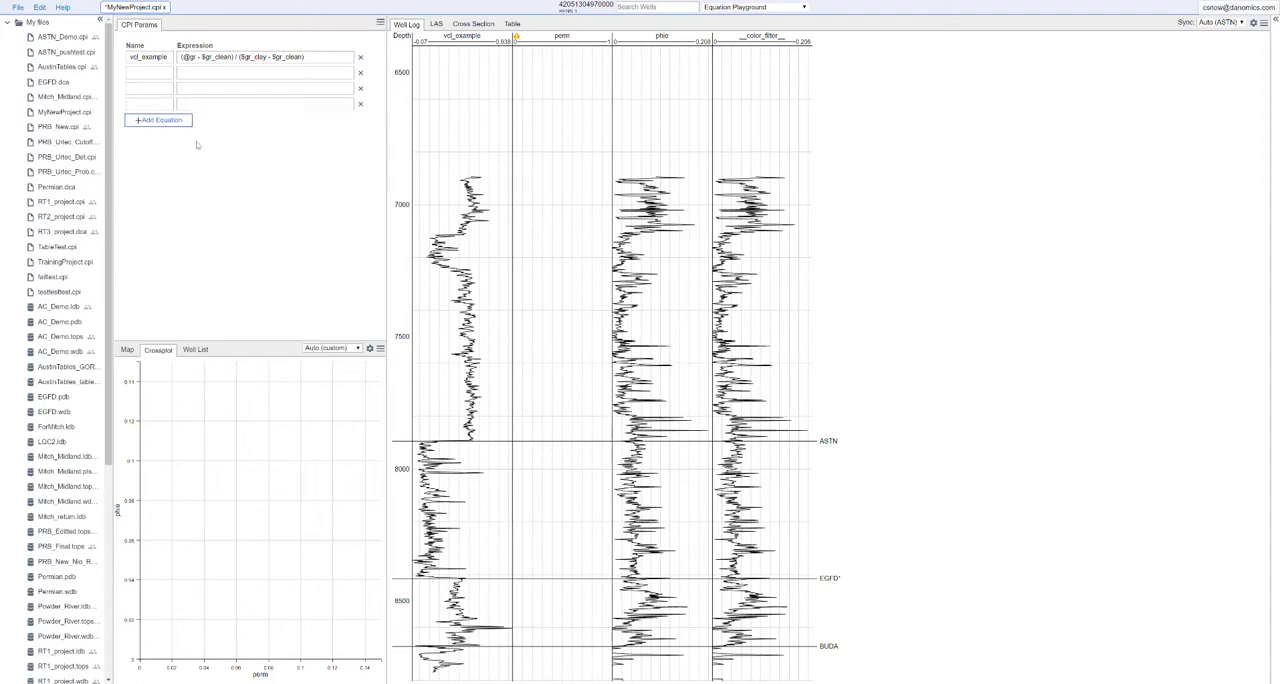
left_click(137, 121)
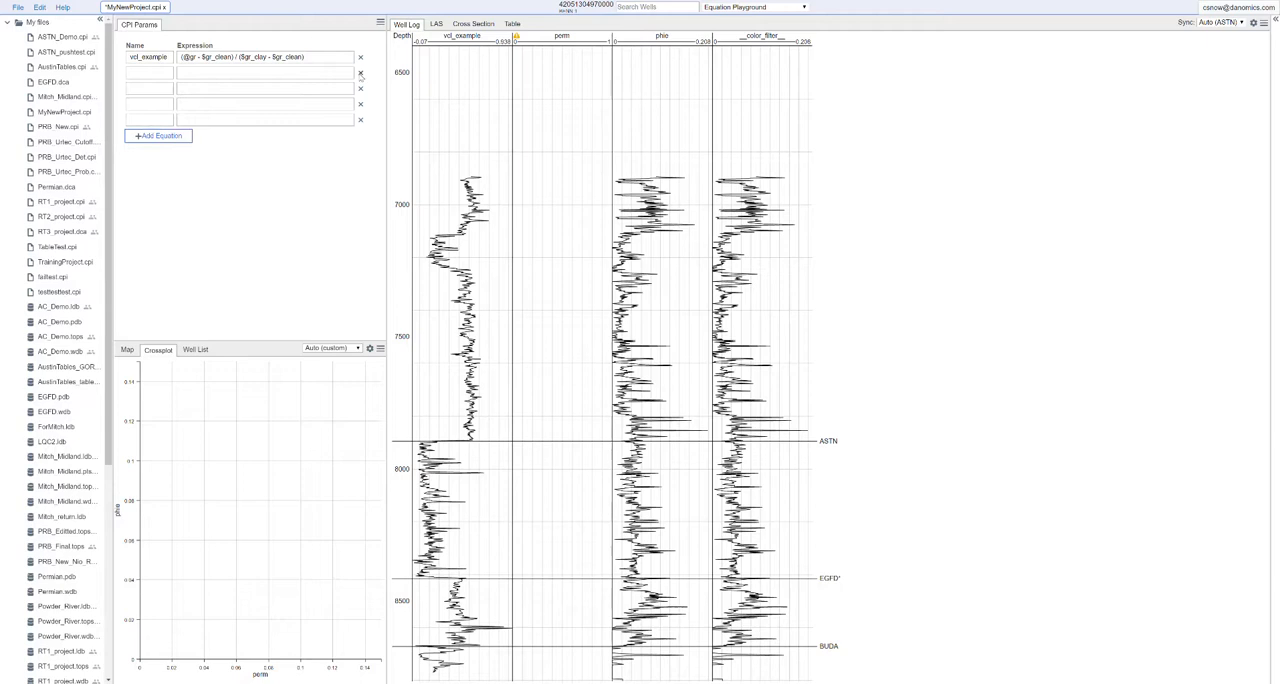
left_click(360, 73)
left_click(360, 73)
left_click(360, 73)
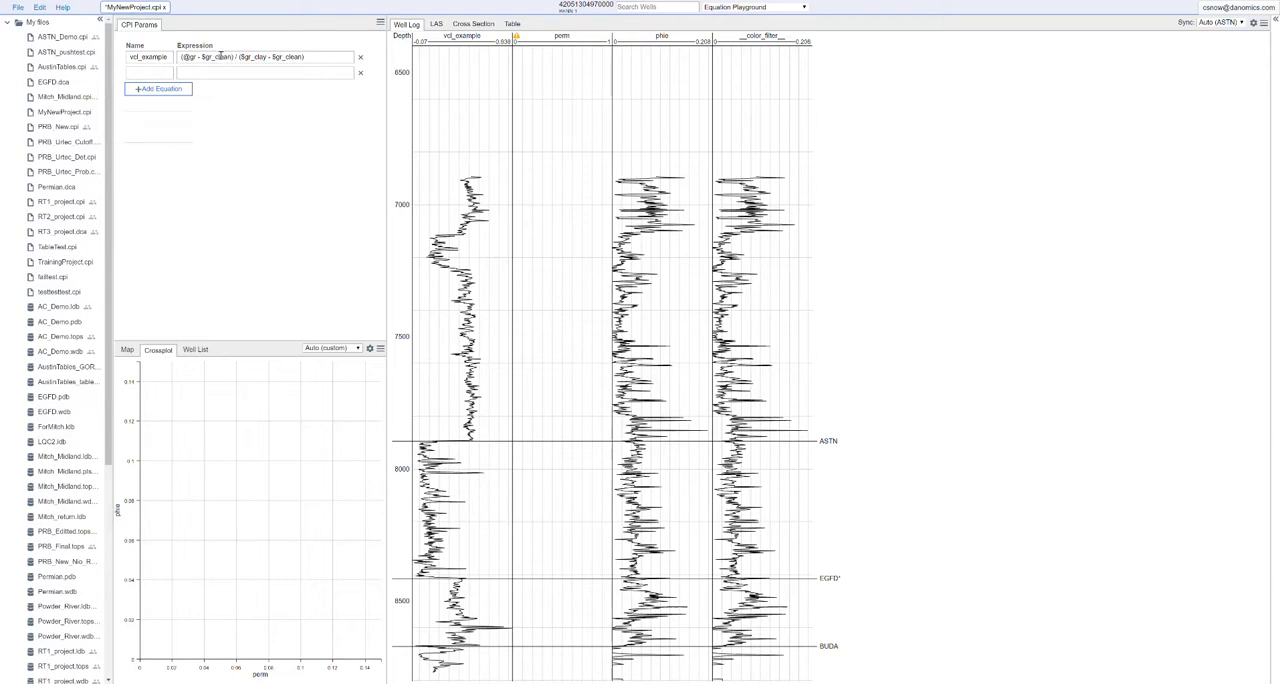
Set up three equations named sw, phit and phie, leaving their expressions blank
left_click(144, 73)
type("sw")
left_click(140, 89)
left_click(207, 74)
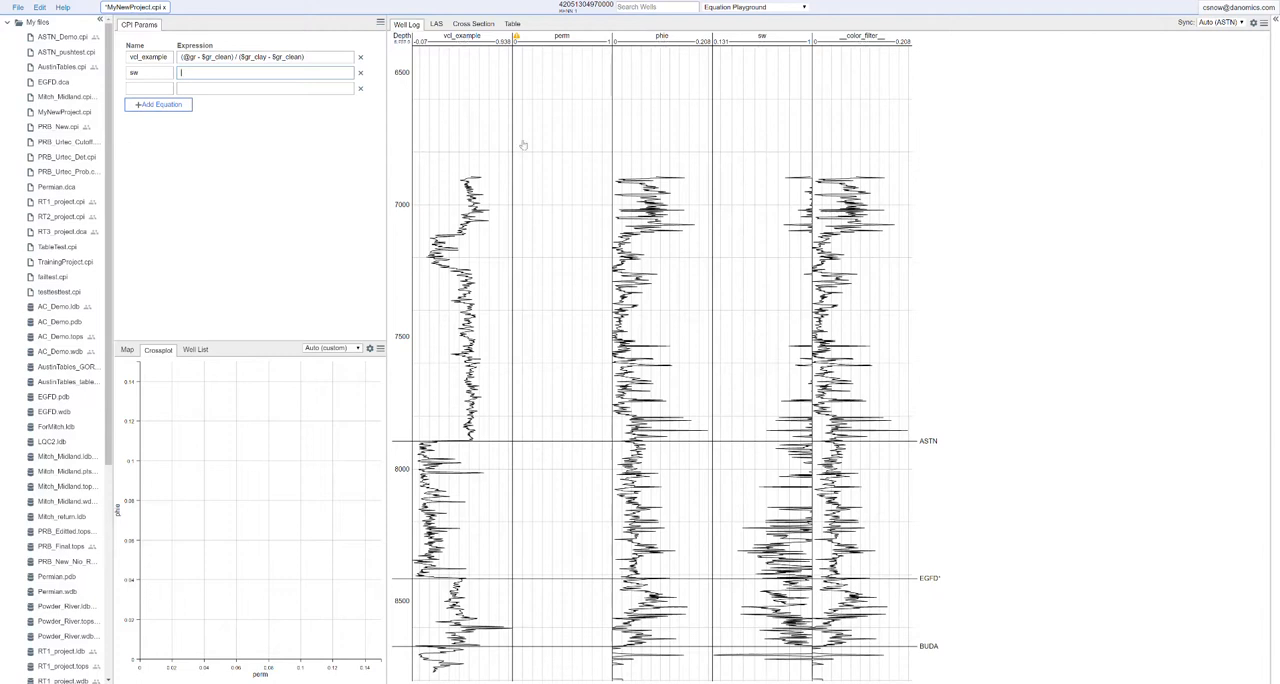
left_click(153, 88)
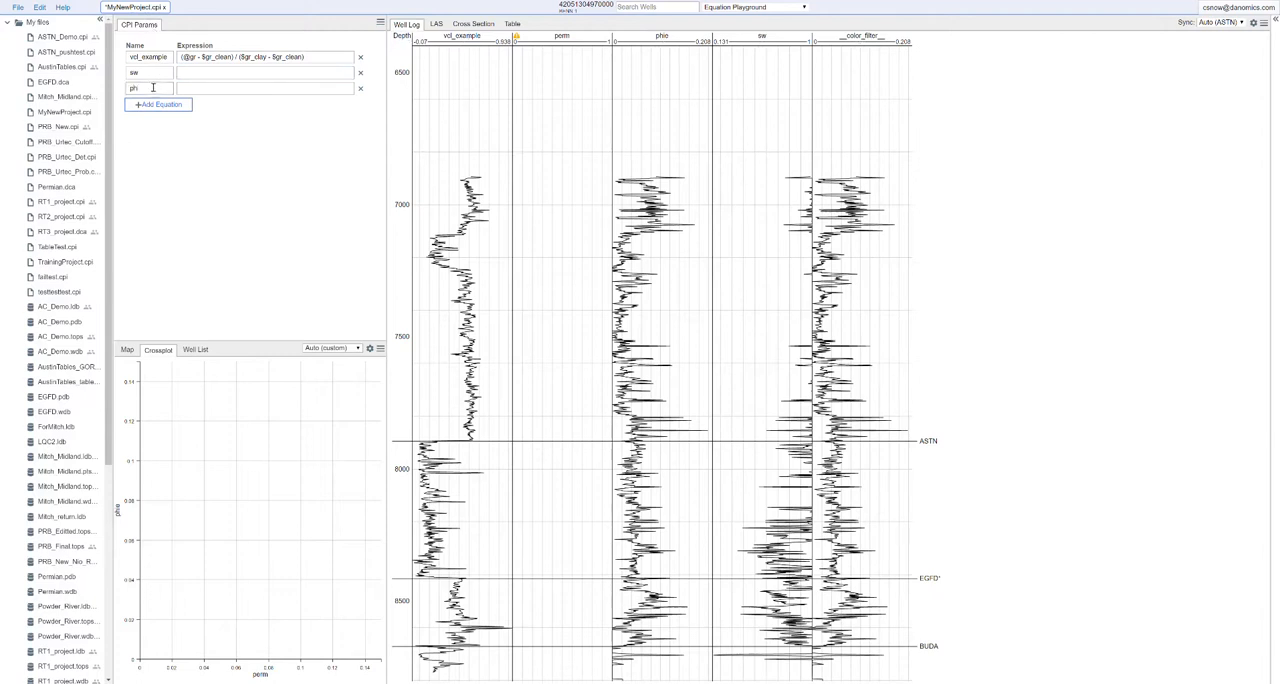
type("phil")
left_click(141, 105)
left_click(141, 104)
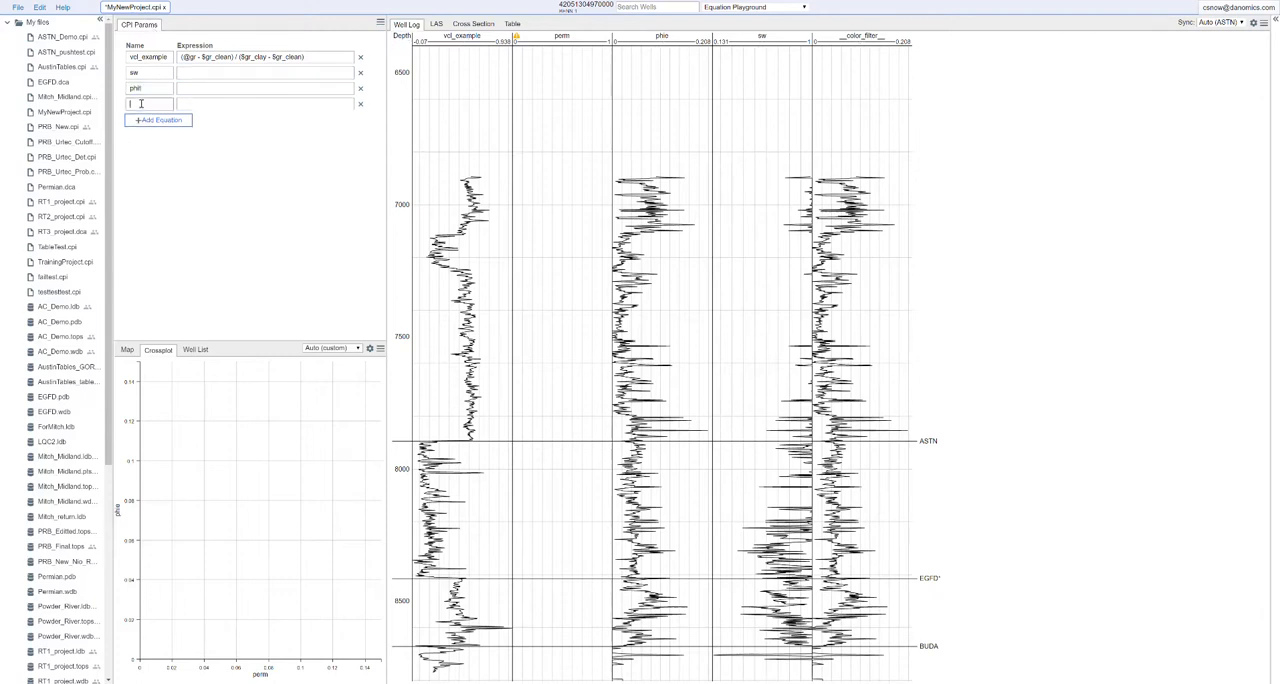
left_click(229, 172)
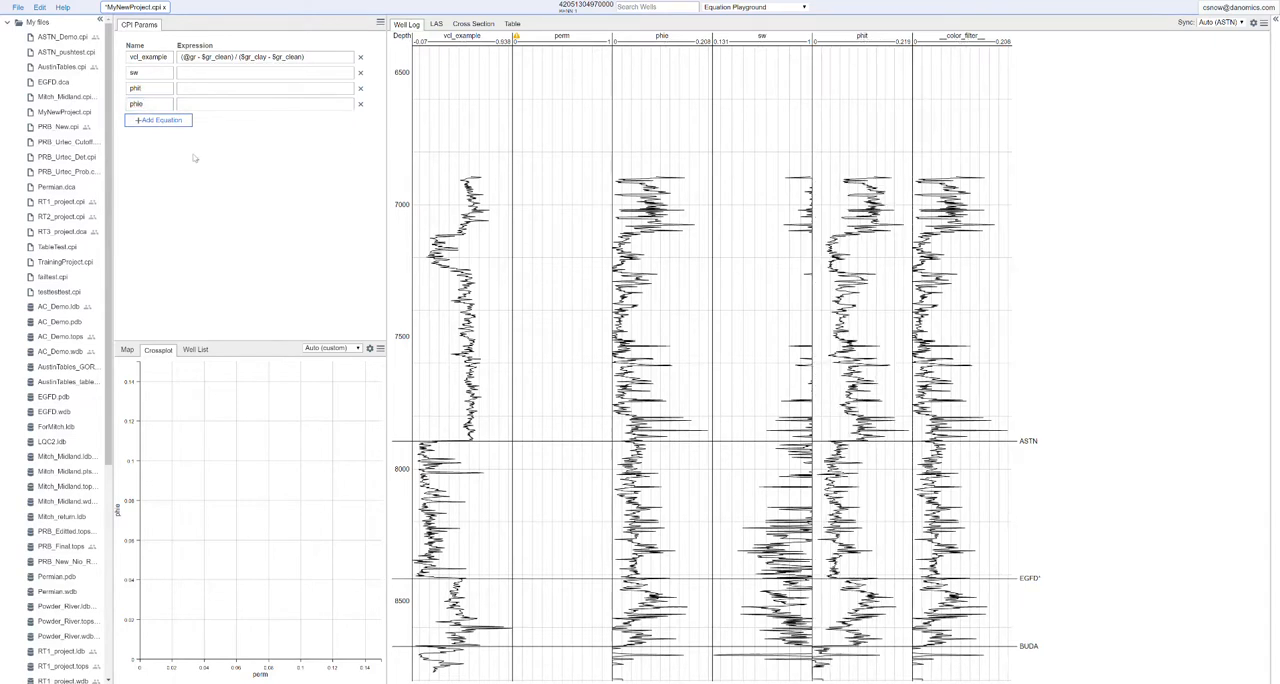
left_click(140, 122)
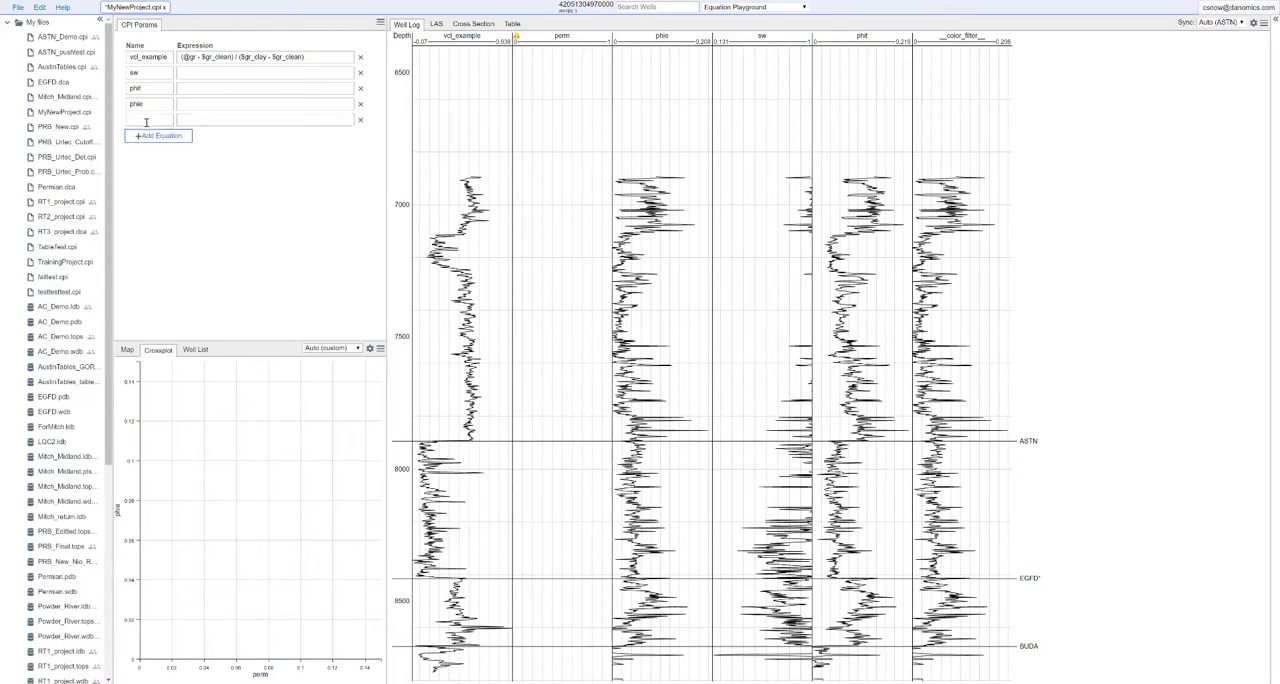
left_click(146, 136)
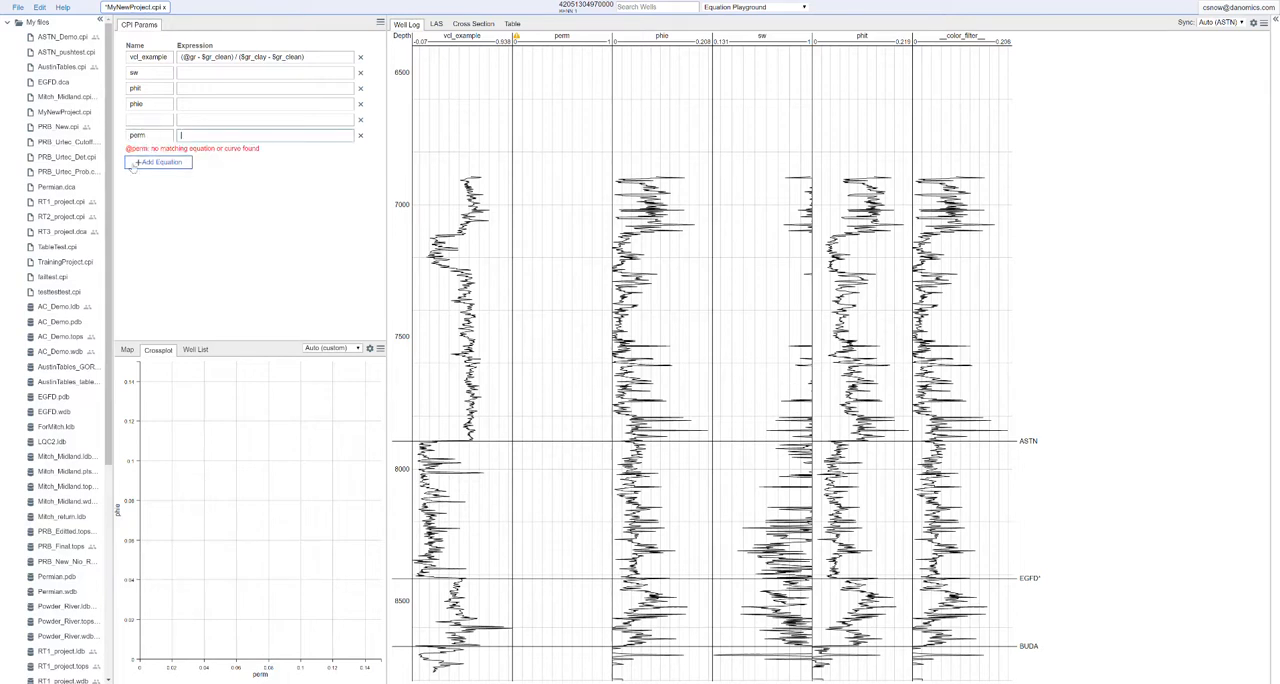
left_click(226, 136)
type("((93*@phie^2.2)/@swirr)^2")
left_click(246, 172)
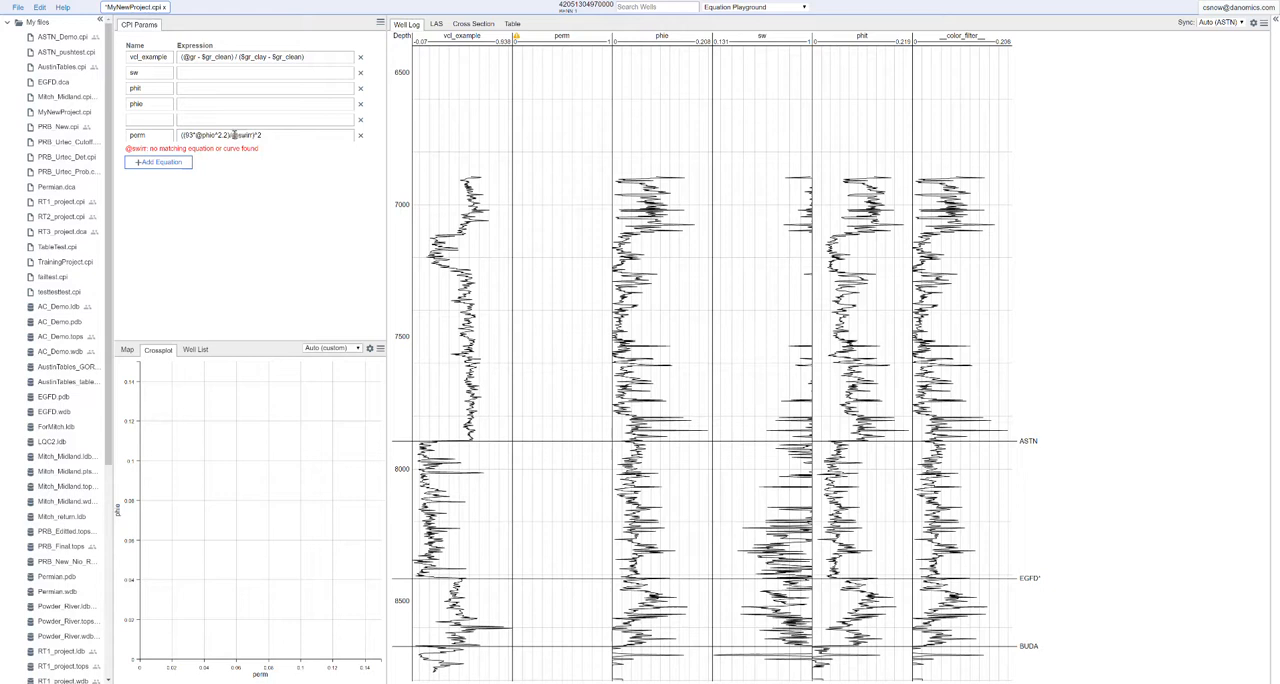
Name the blank equation row above perm swirr and set its expression to 0.2
left_click(149, 118)
type("swirr")
left_click(190, 119)
type("0.2")
left_click(201, 104)
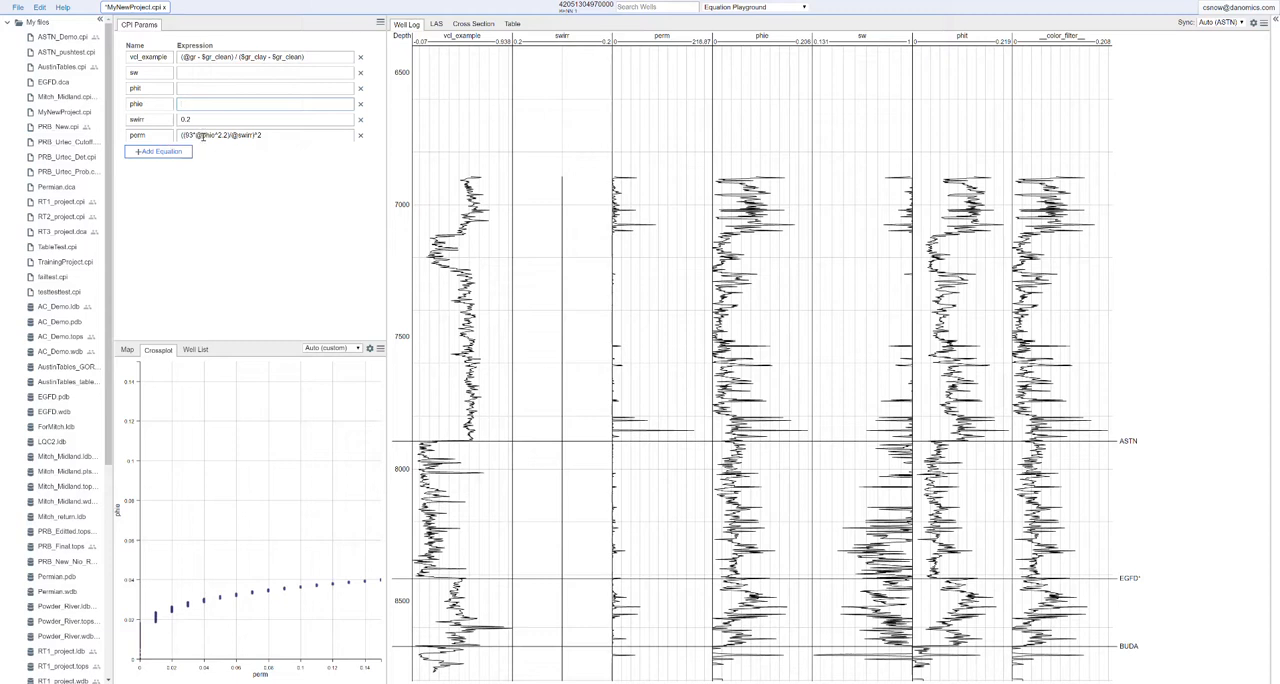
left_click(250, 193)
Open the CPI configuration overrides and start an equation entry with the key perm and an expression field
left_click(1245, 9)
left_click(1234, 49)
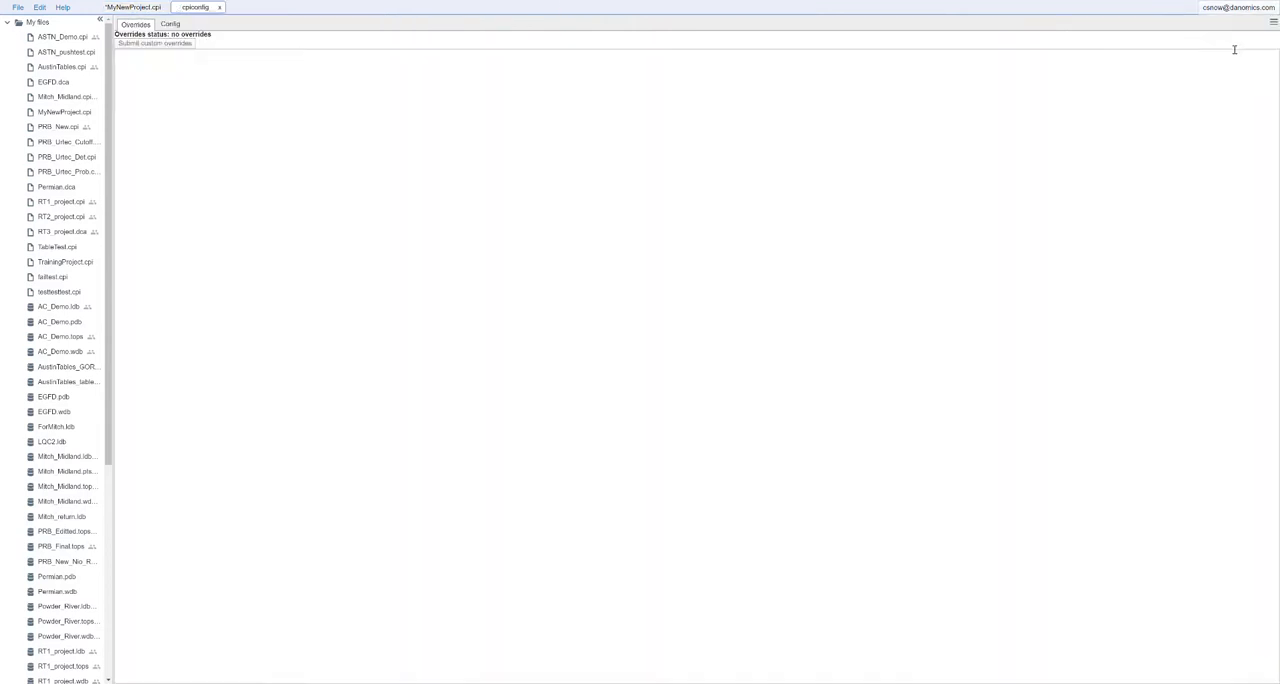
left_click(156, 60)
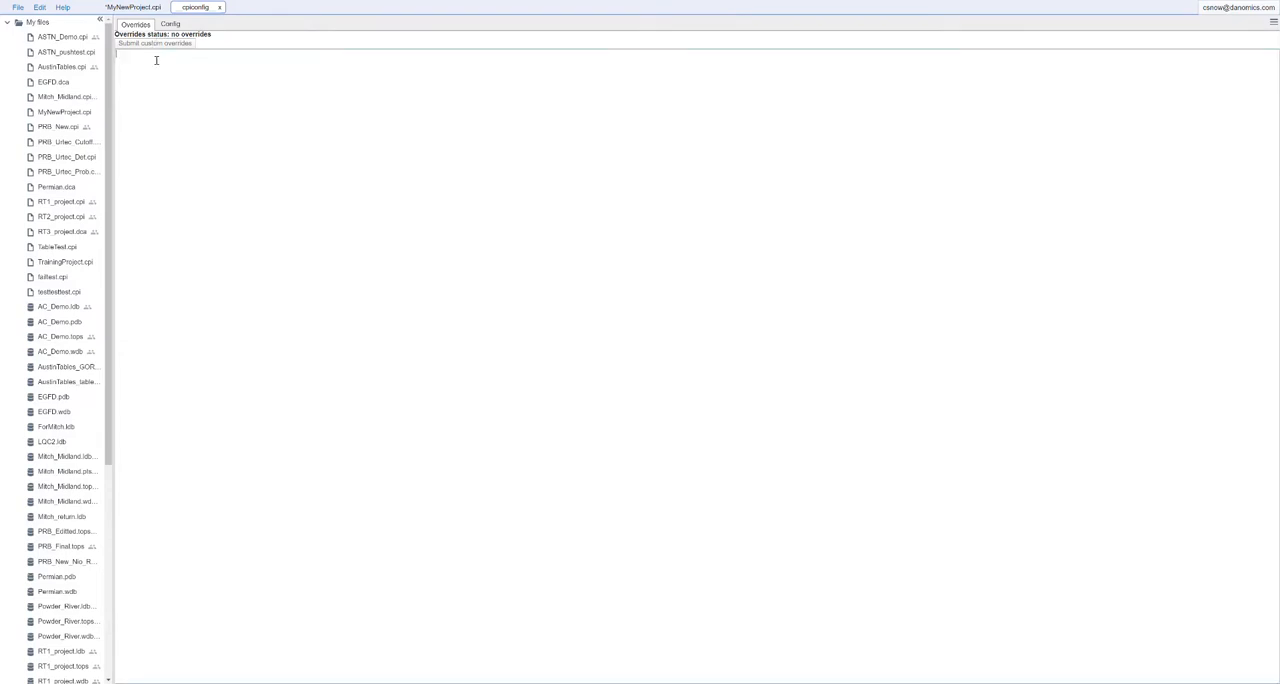
type("acuation")
type("key")
type("xpression:")
Copy the perm expression from MyNewProject.cpi into the perm override and submit the custom overrides
left_click(133, 7)
left_click_drag(271, 139, 184, 144)
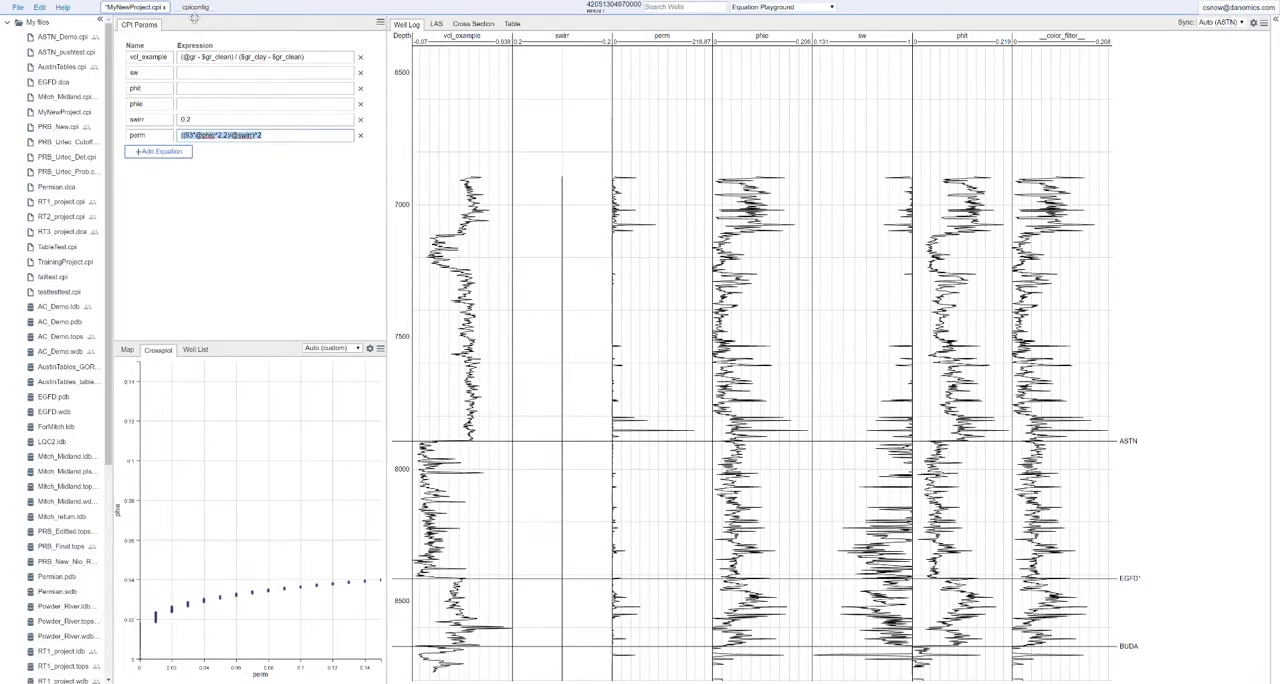
left_click(195, 7)
left_click(201, 68)
type("((90*@phie^2.2)/@swirr)^2")
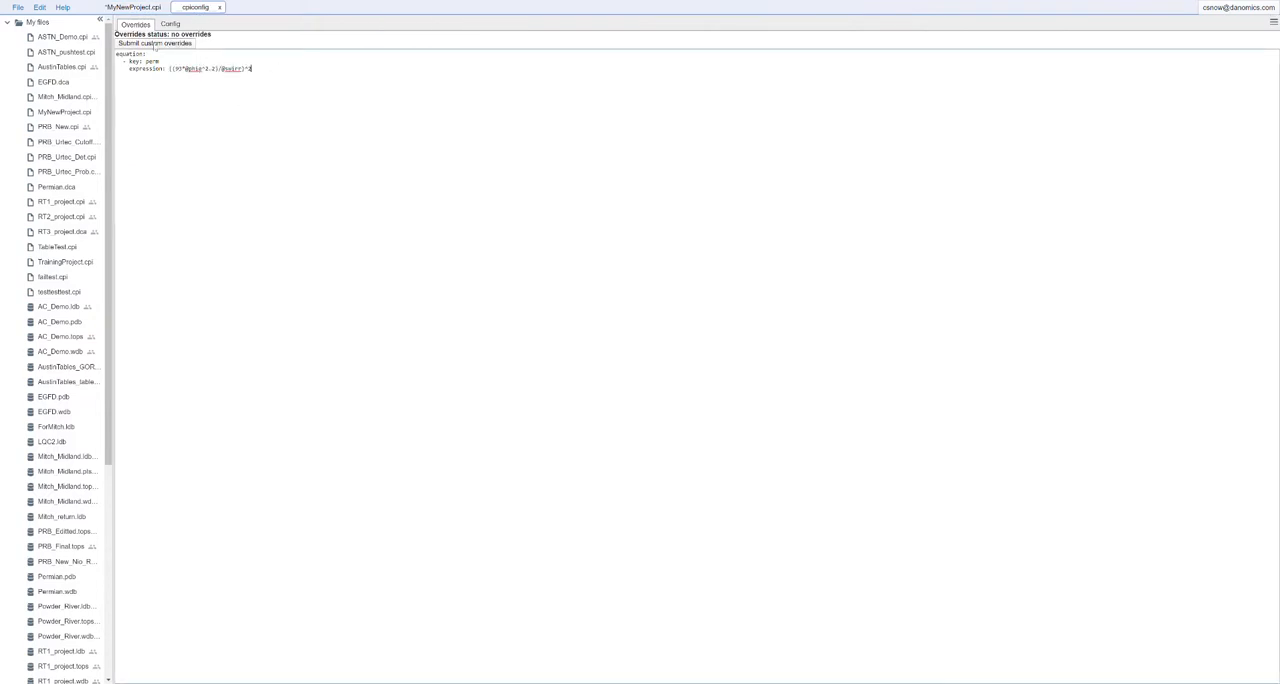
left_click(155, 44)
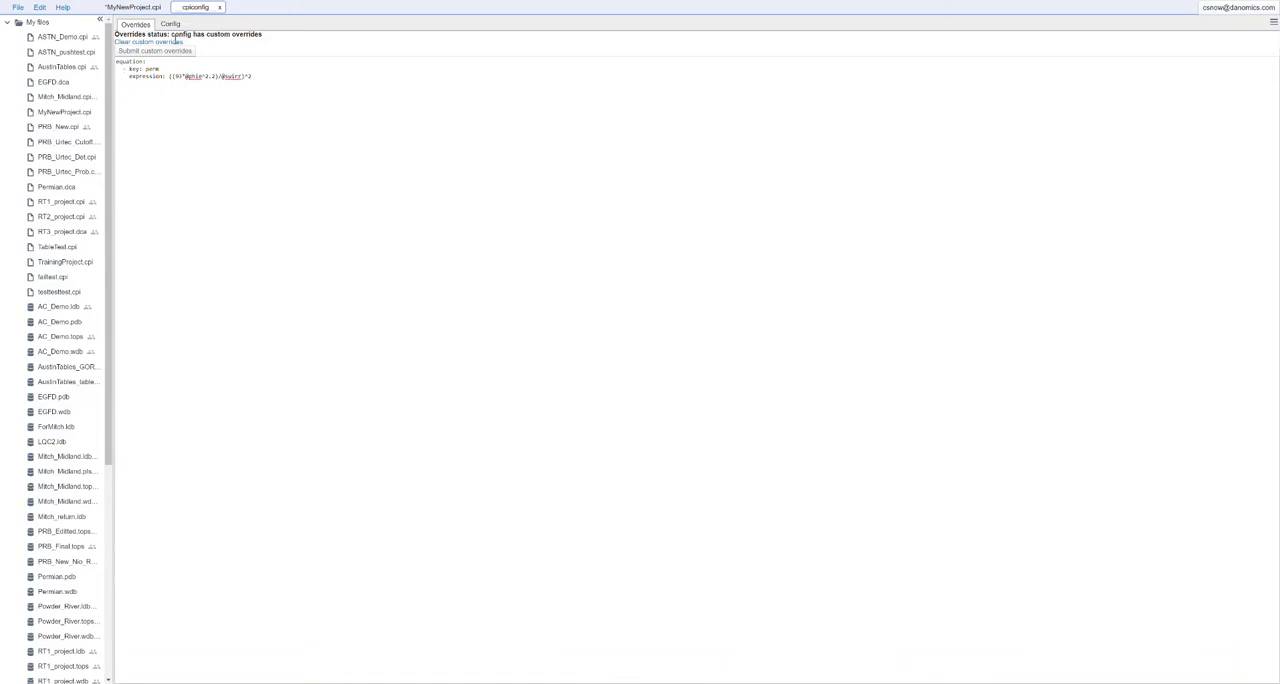
Return to MyNewProject.cpi, show the well list, and delete the perm, swirr, phie, sw and phit equations
left_click(150, 9)
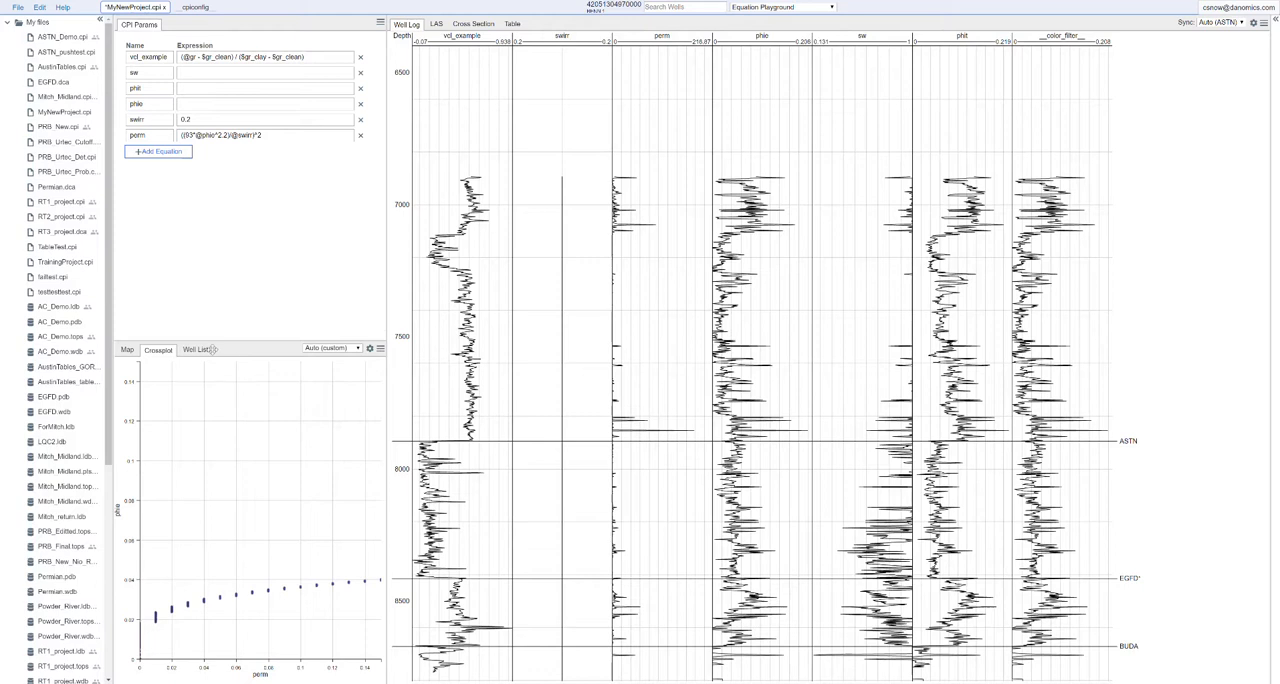
left_click(148, 350)
left_click(193, 350)
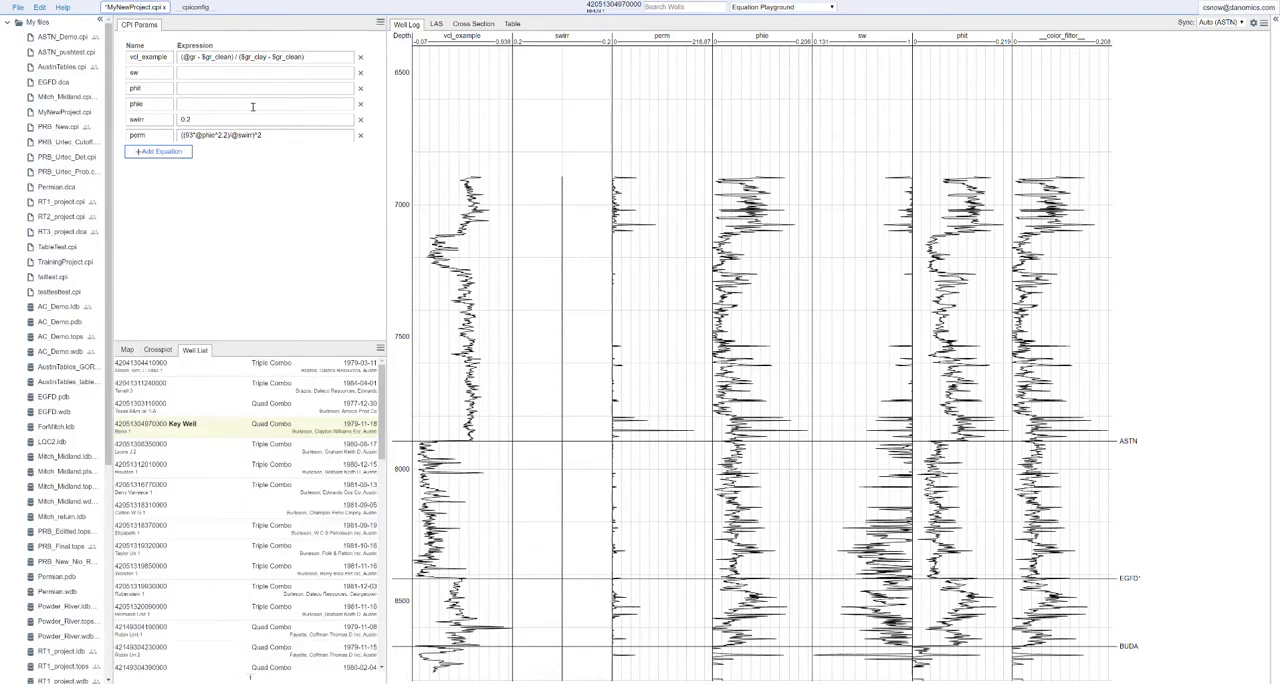
left_click(360, 135)
left_click(360, 119)
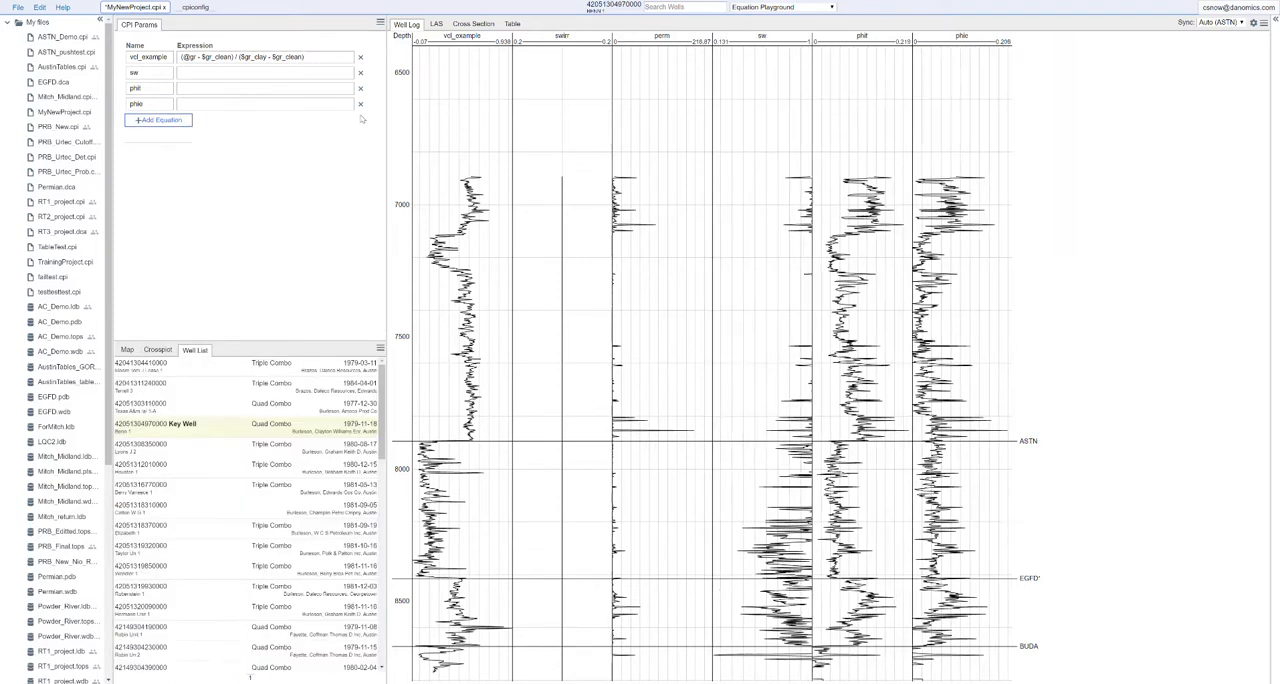
left_click(360, 104)
left_click(360, 73)
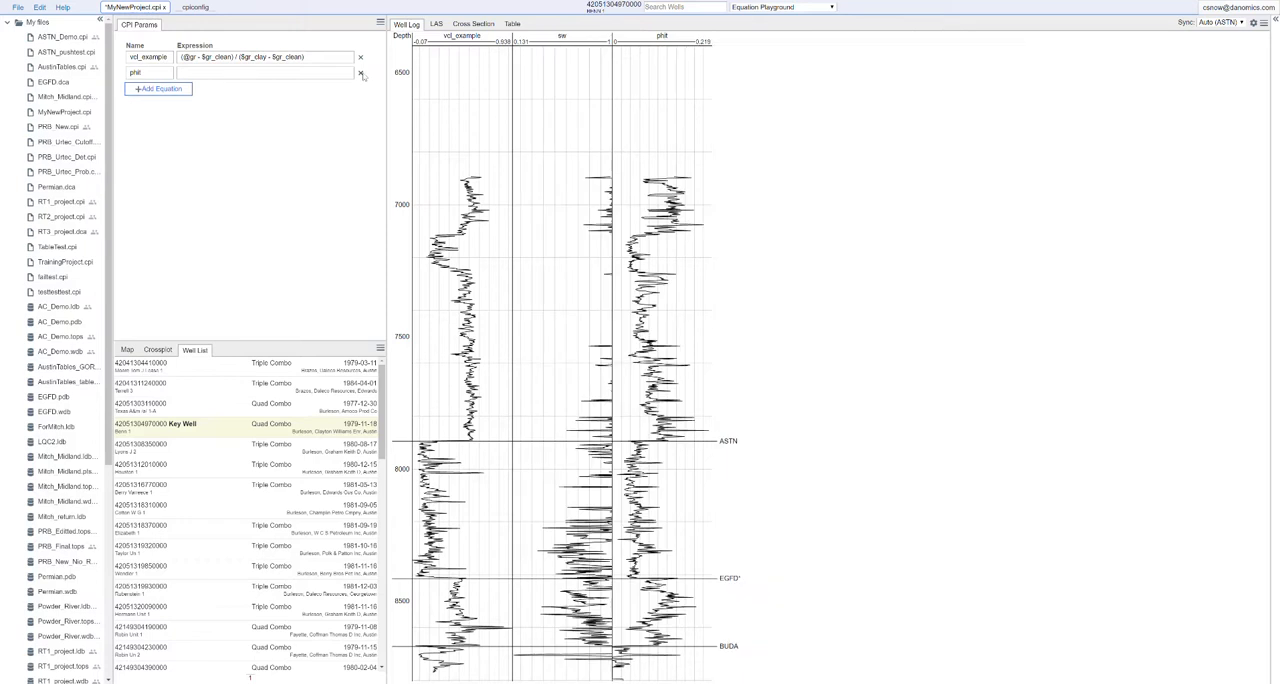
left_click(360, 73)
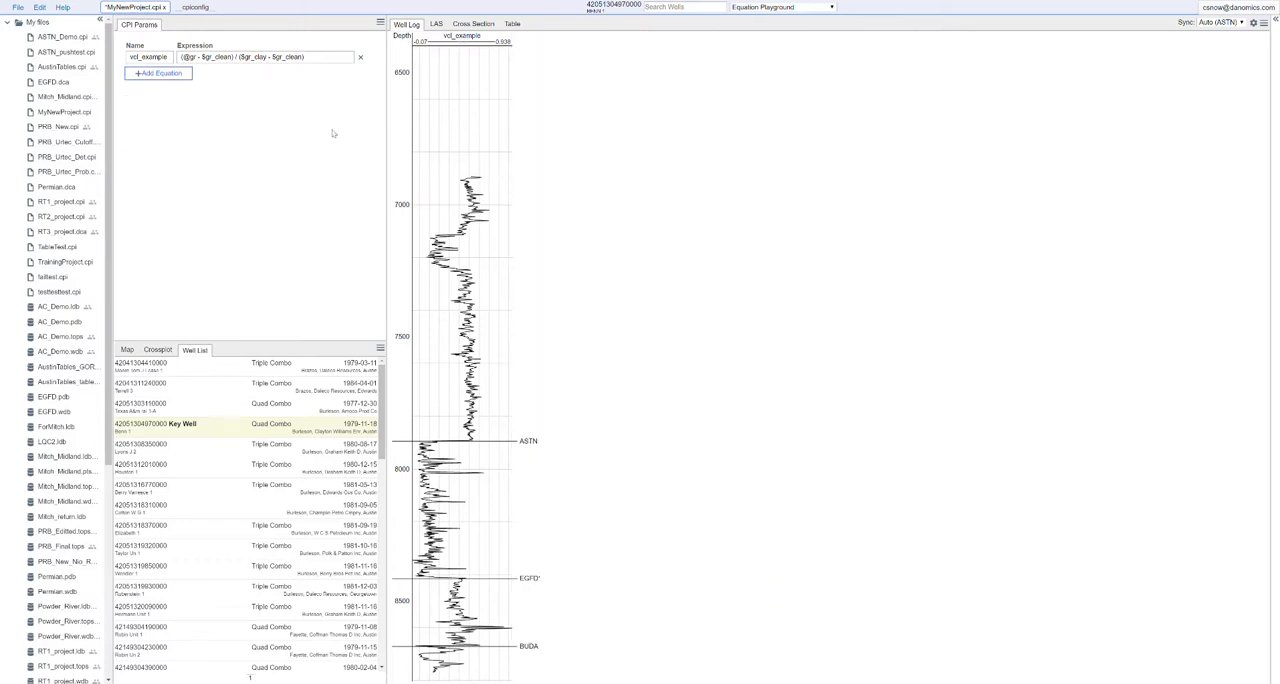
Add an equation named perm with a blank expression below vcl_example
left_click(152, 74)
left_click(150, 73)
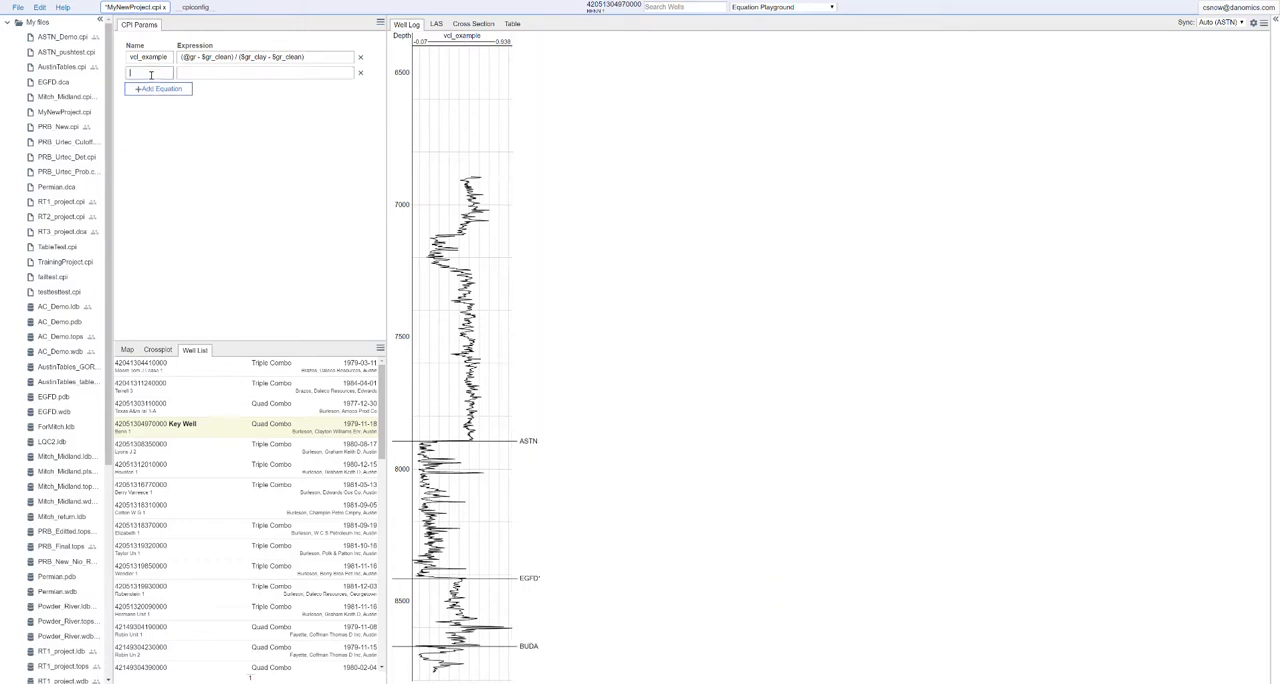
type("perm")
left_click(216, 116)
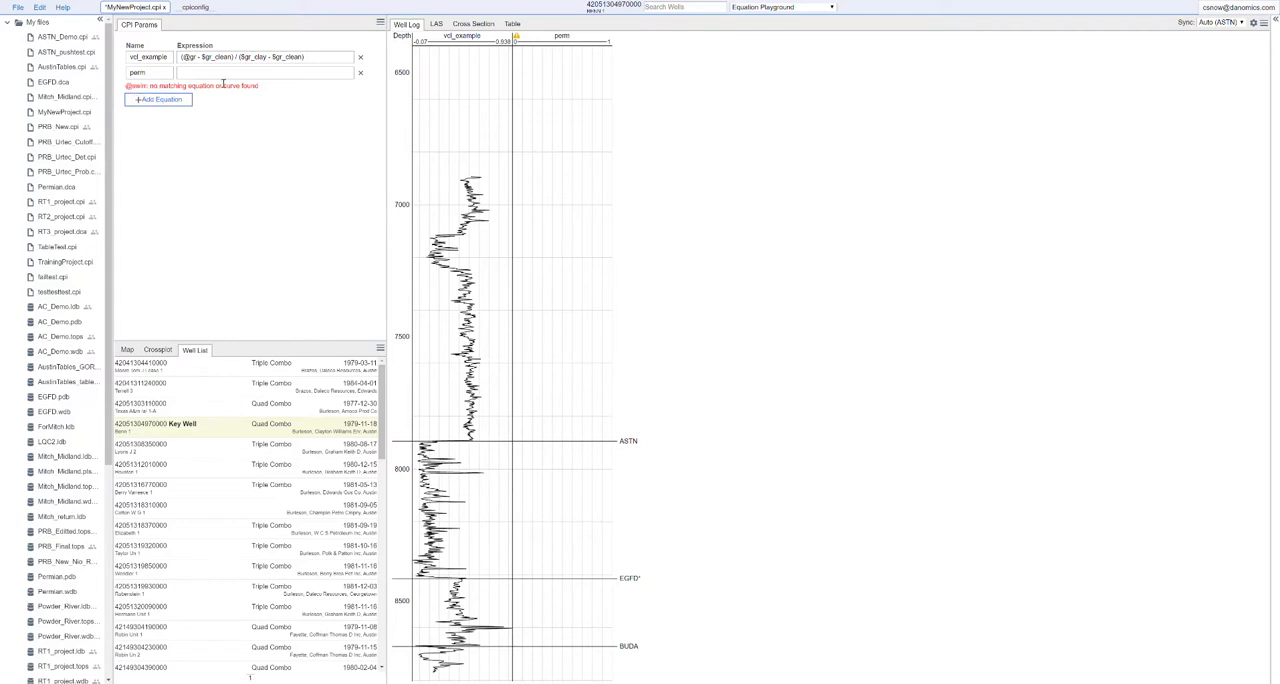
Add an override equation with key swirr and expression 0.2 below perm in cpiconfig, and submit the overrides
left_click(197, 8)
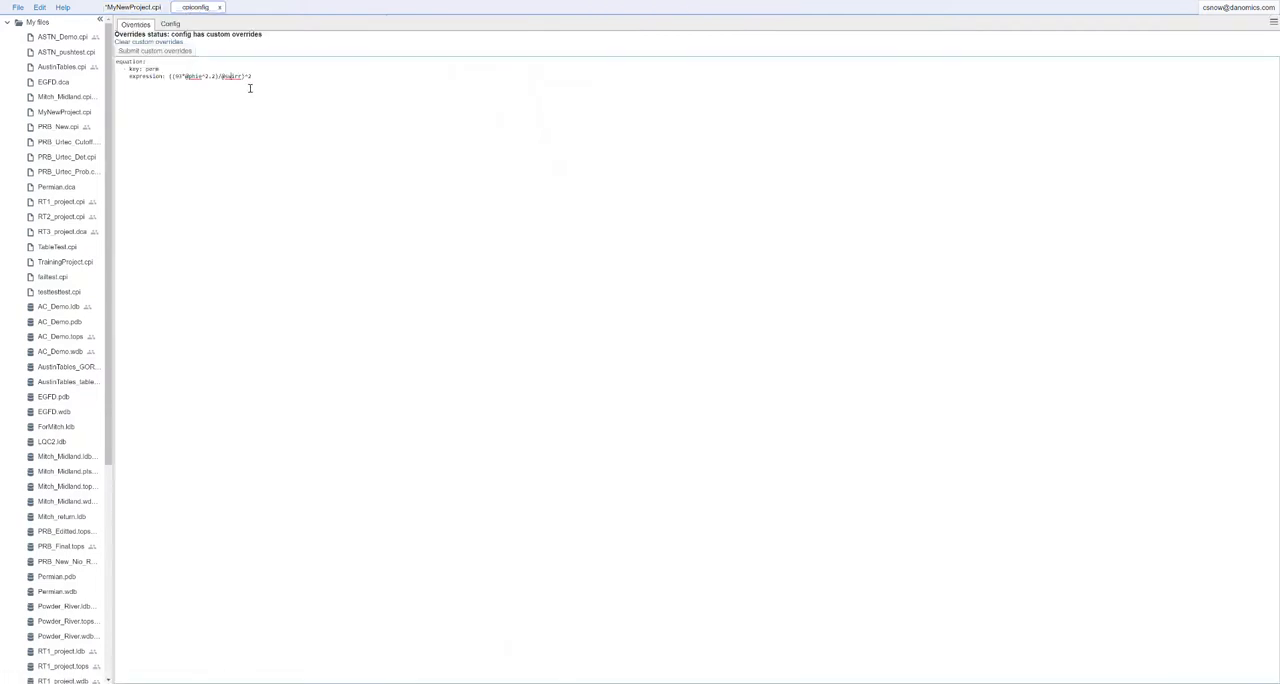
left_click(258, 75)
key("Return")
type("- key: swirr")
left_click(223, 95)
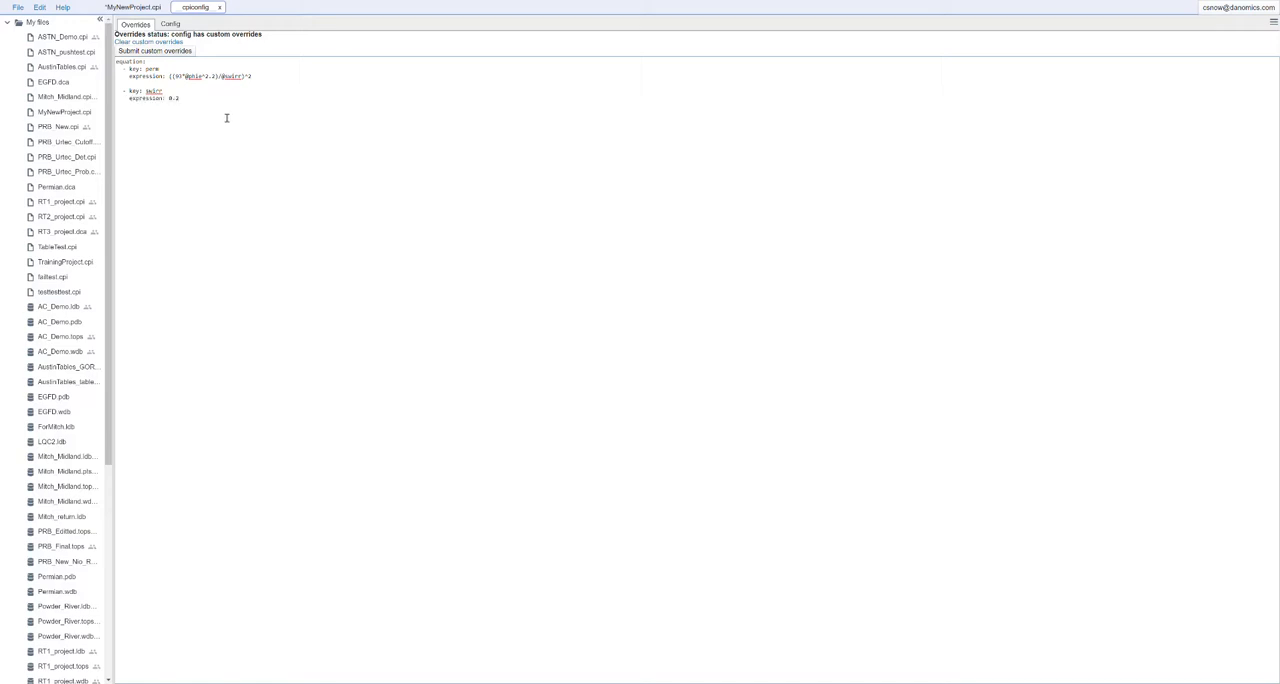
left_click(143, 50)
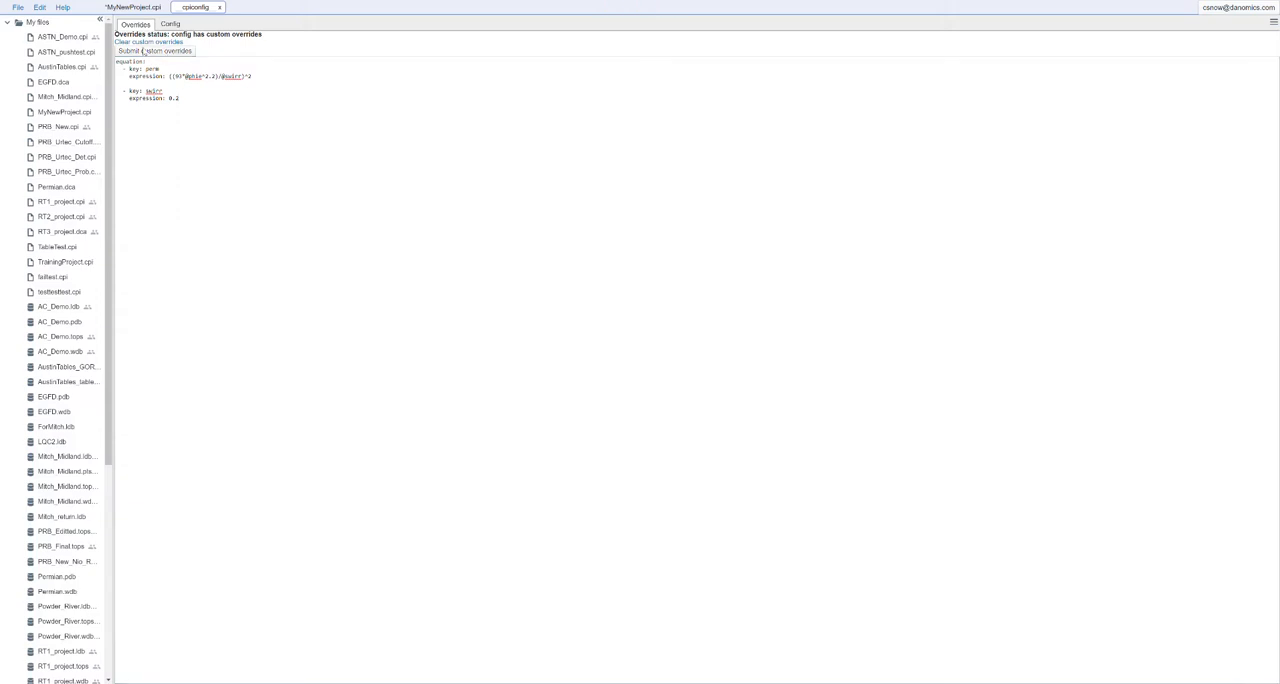
Refresh the equations in MyNewProject.cpi by switching to another module and back to Equation Playground
left_click(147, 9)
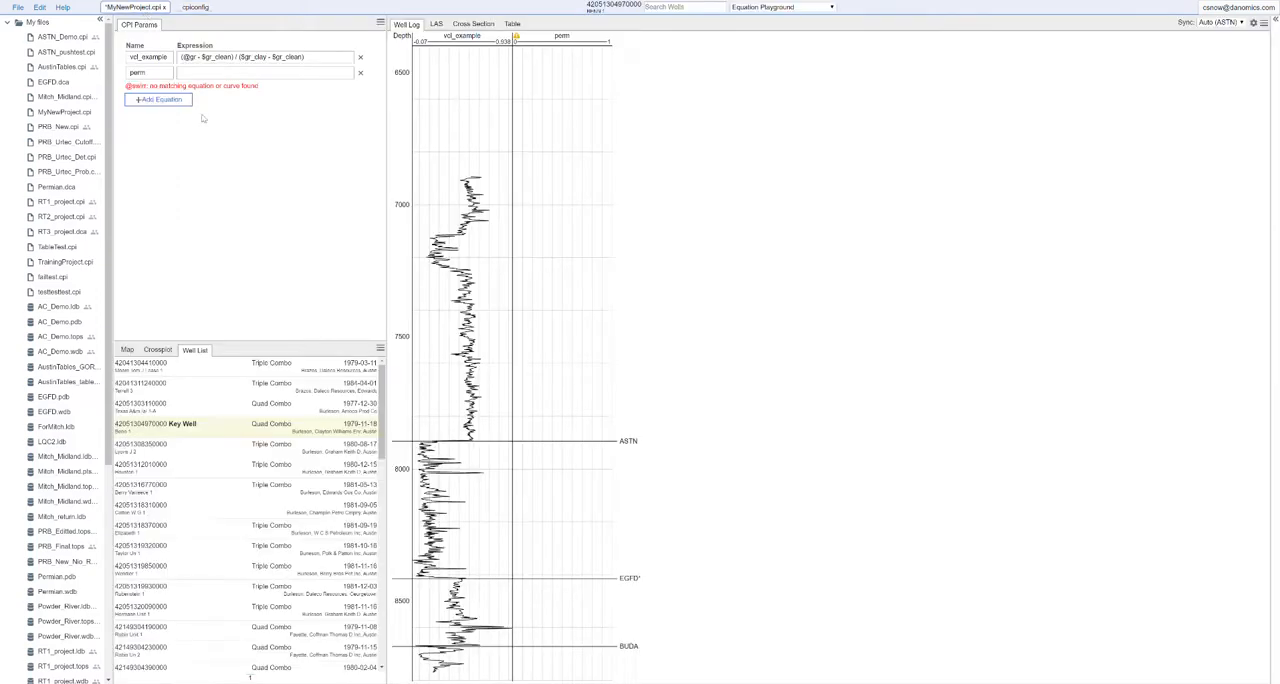
left_click(760, 7)
left_click(756, 117)
left_click(790, 8)
left_click(762, 132)
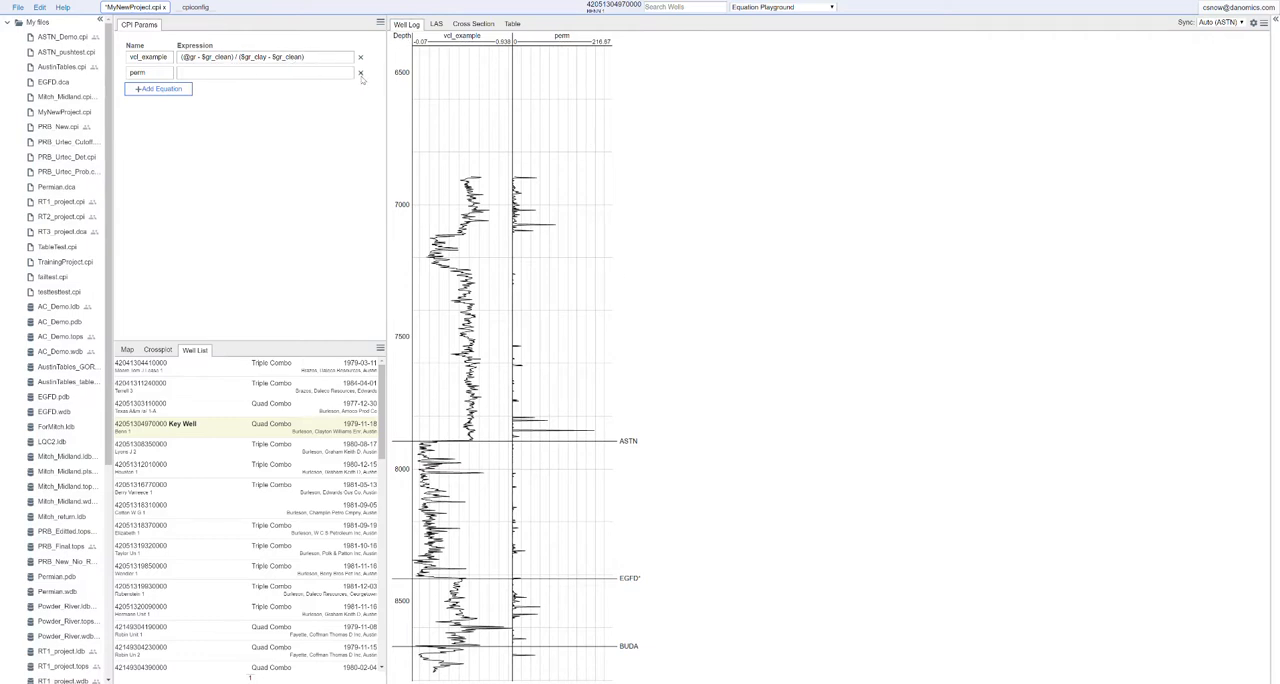
Switch to the Sw Interpretations module and add a perm curve to the sw track
left_click(775, 8)
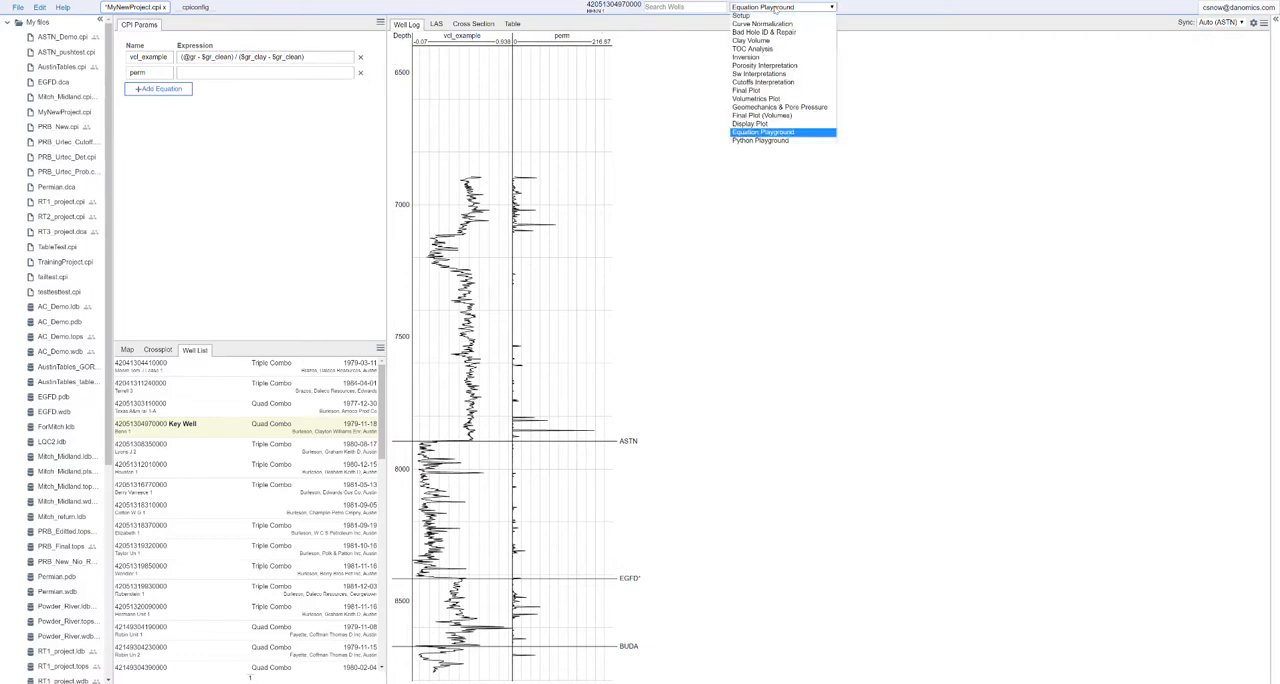
left_click(780, 74)
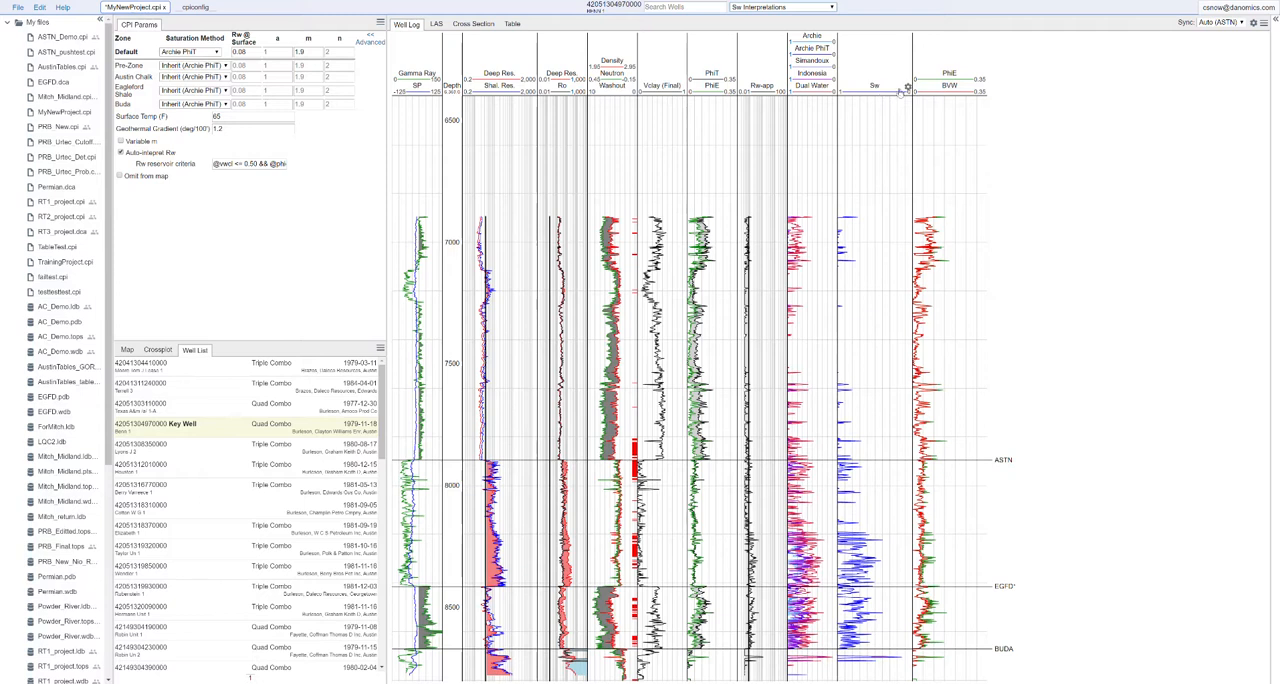
left_click(907, 87)
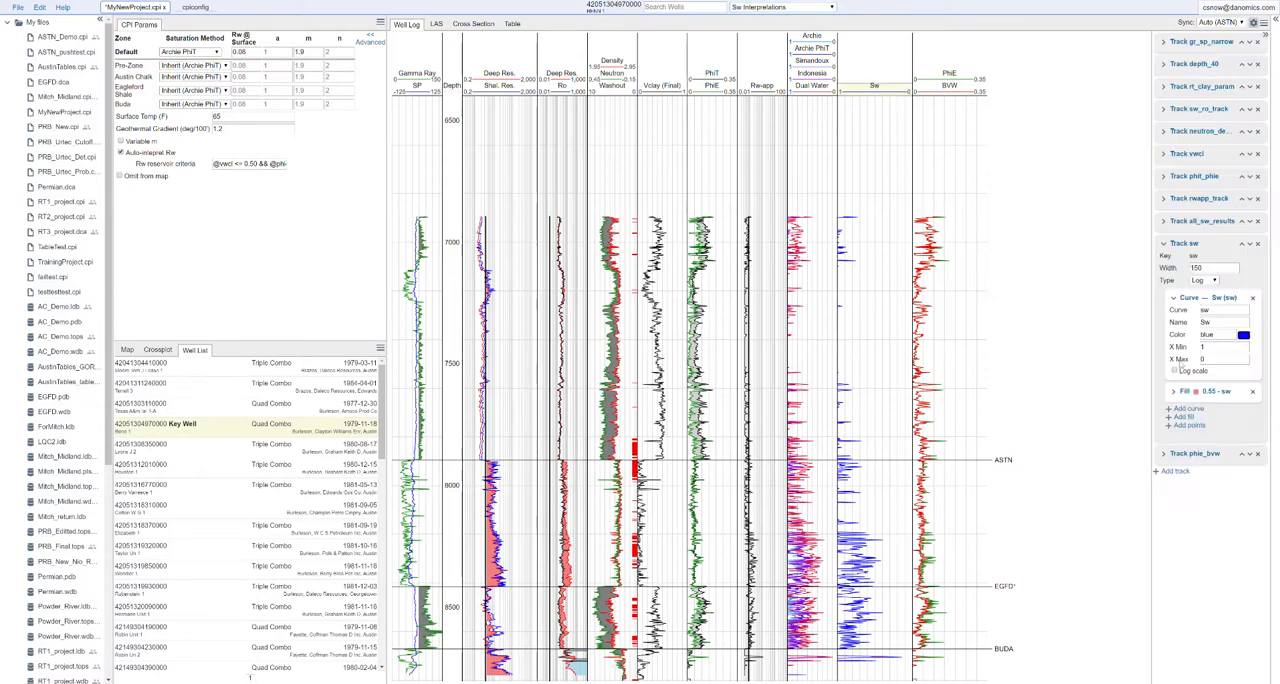
left_click(1188, 408)
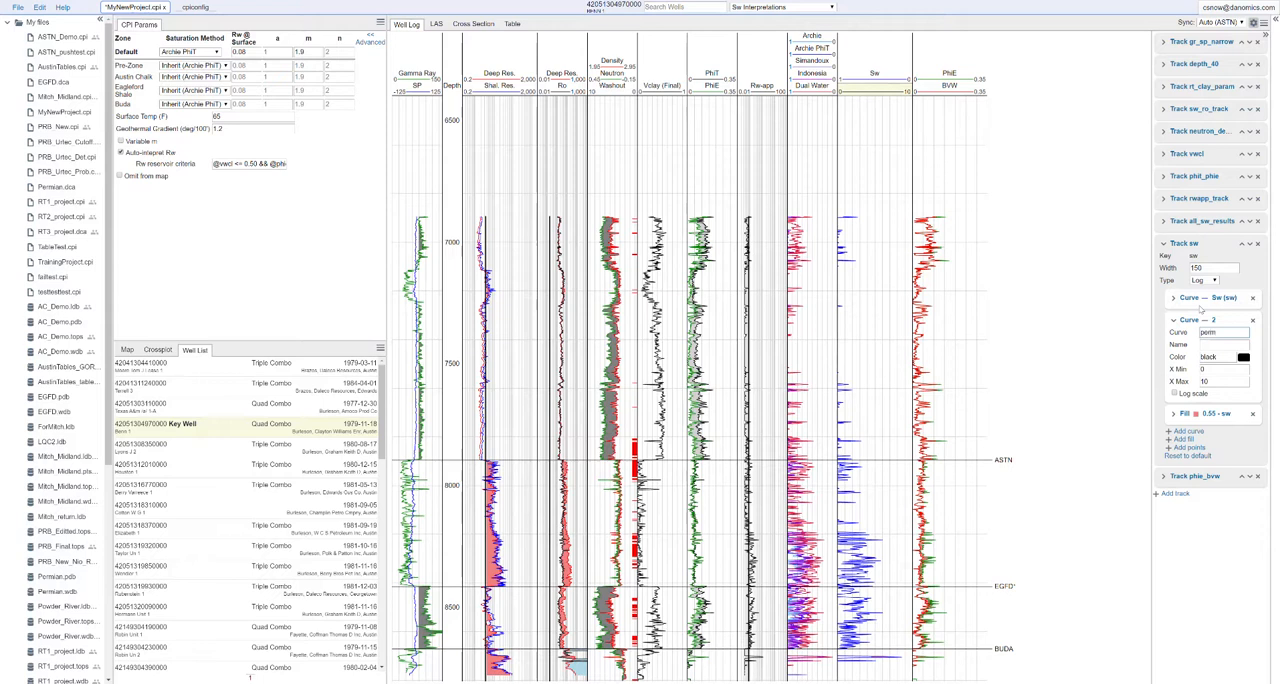
Put the perm curve on a log scale from 0.01 to 1000 and name it Perm
left_click(1175, 393)
left_click(1222, 370)
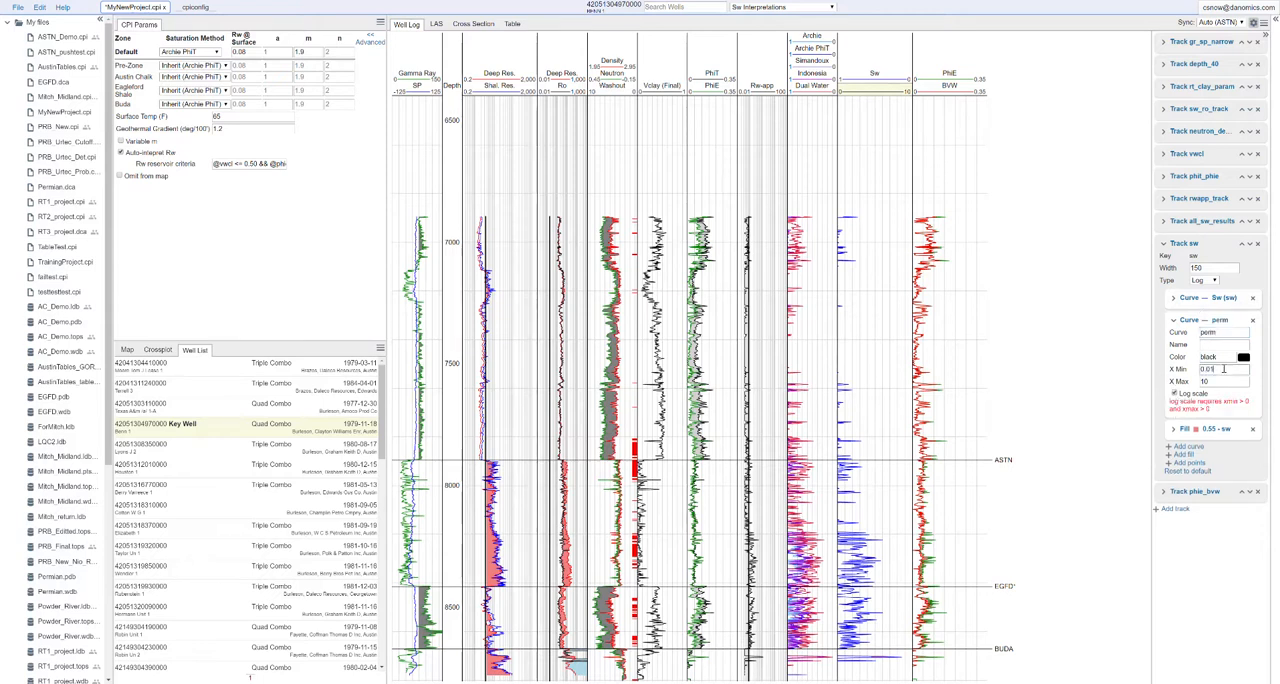
key("Return")
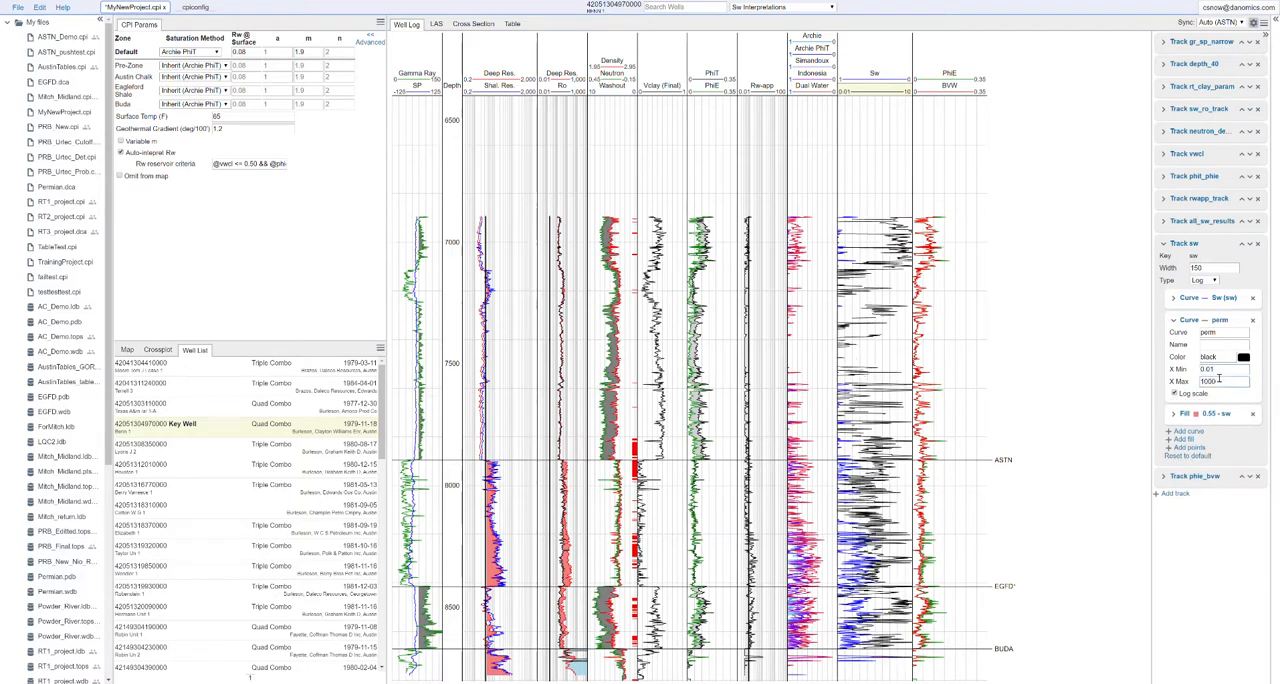
key("Return")
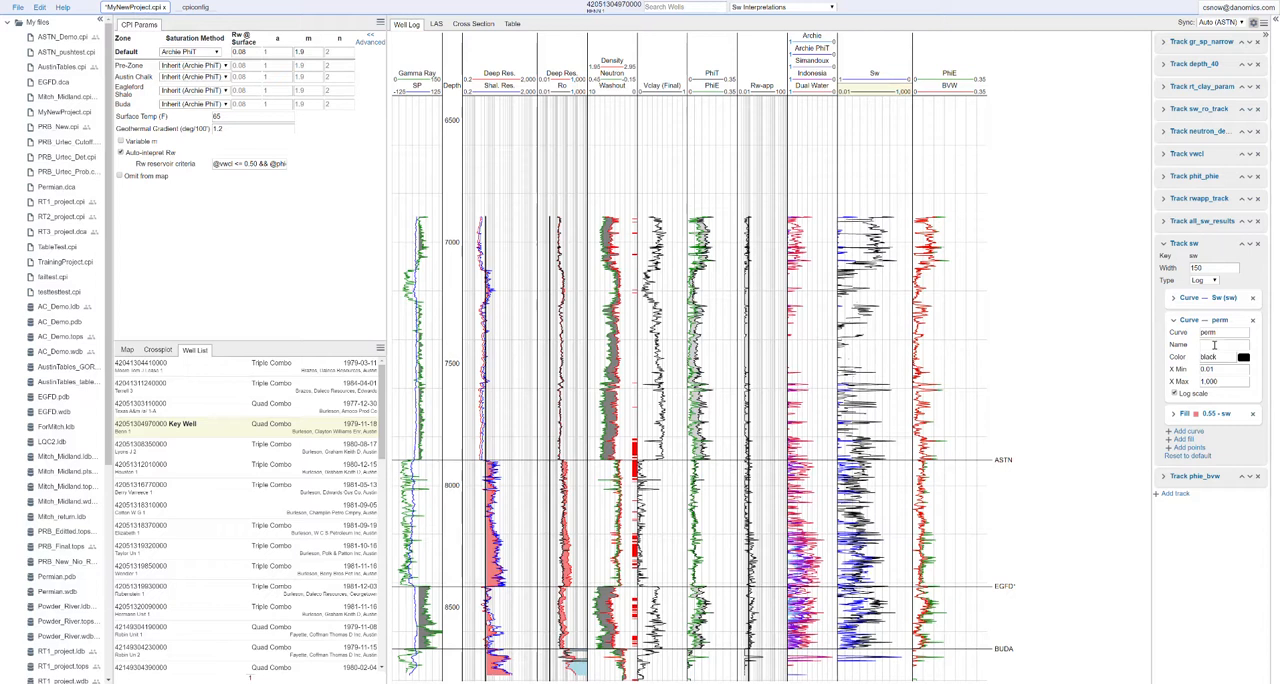
left_click(1216, 345)
left_click(1228, 538)
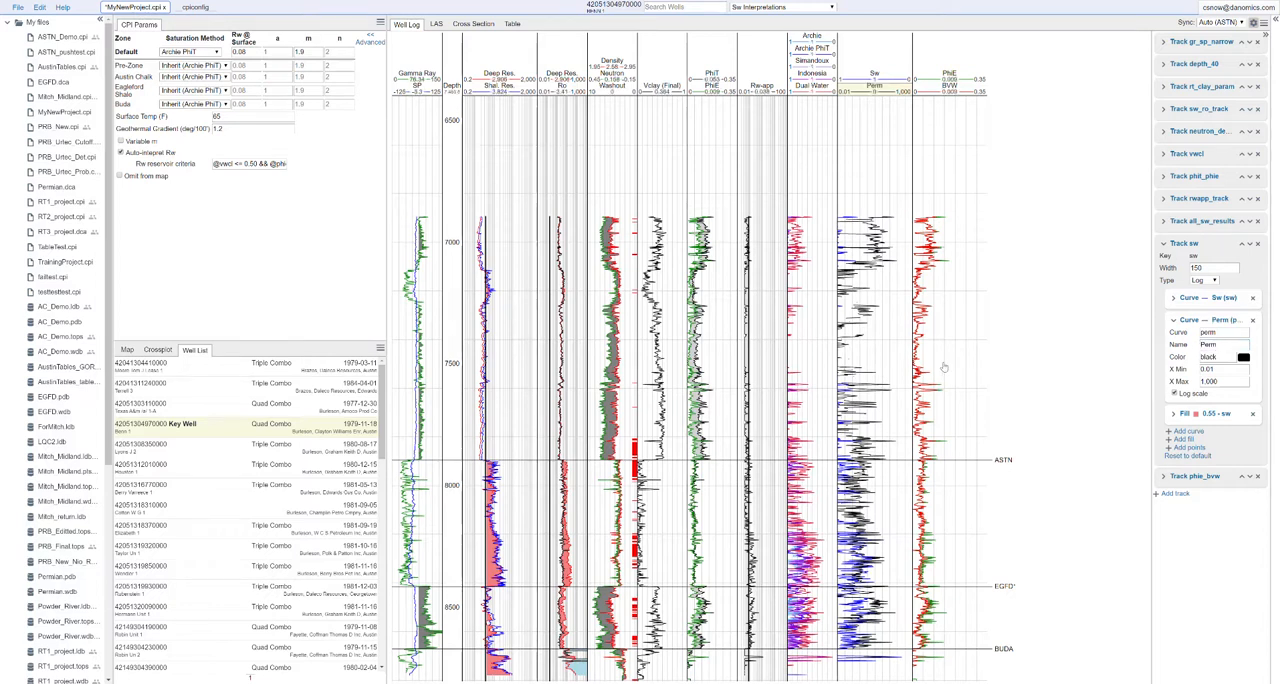